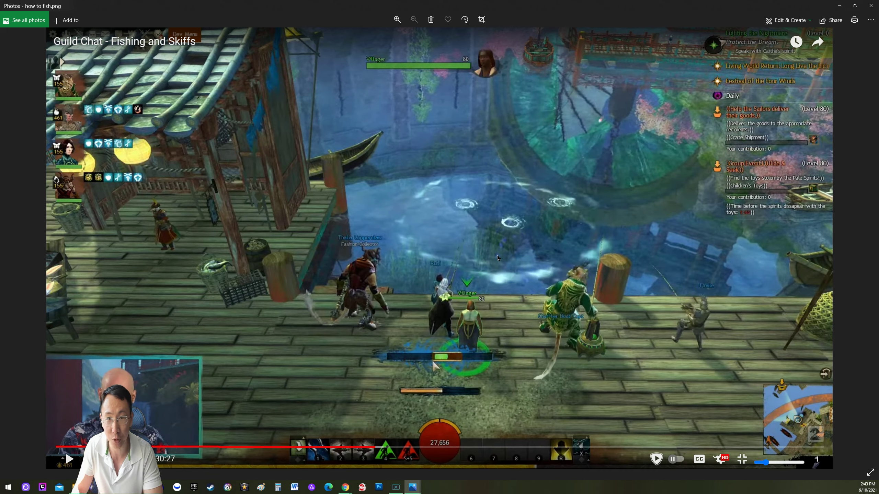
Step: Advance from 'how to fish.png' to 'mastery track.png' in Photos
{"action": "key", "text": "Right"}
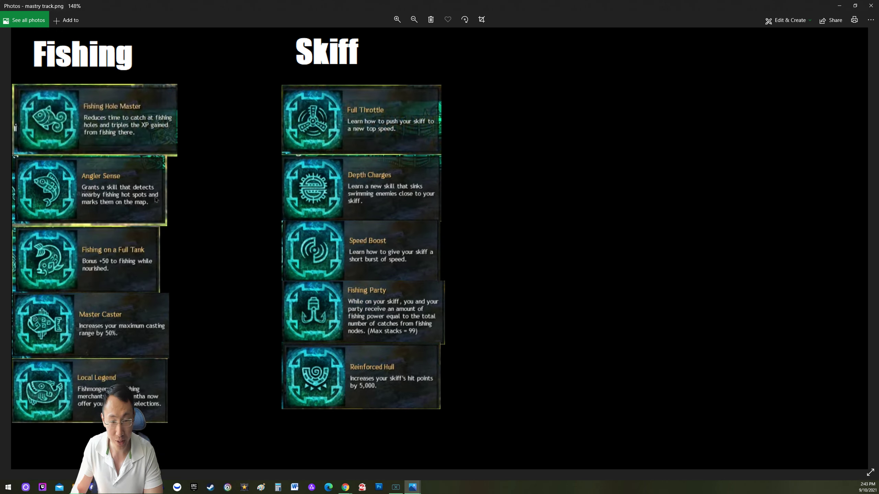
Step: Show 'Fishing hole.png' from the Photos taskbar thumbnails
{"action": "mouse_move", "coordinate": [412, 487]}
{"action": "left_click", "coordinate": [302, 450]}
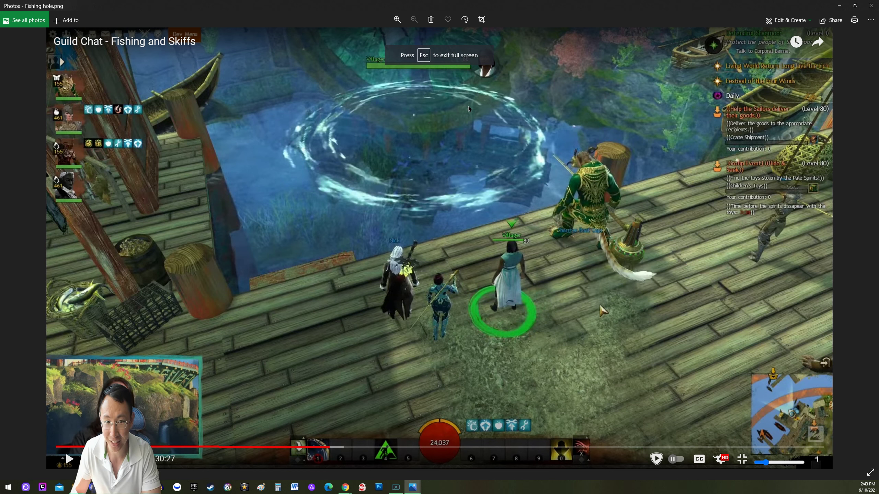
Step: Move from 'Fishing hole.png' back to 'mastery track.png'
{"action": "key", "text": "Right"}
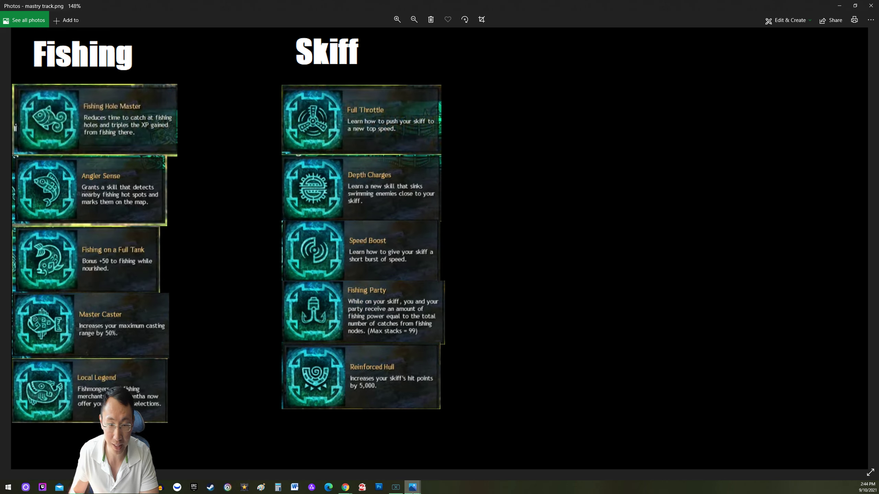
Step: Show '5man skiff.png' from the Photos taskbar thumbnails
{"action": "left_click", "coordinate": [525, 444]}
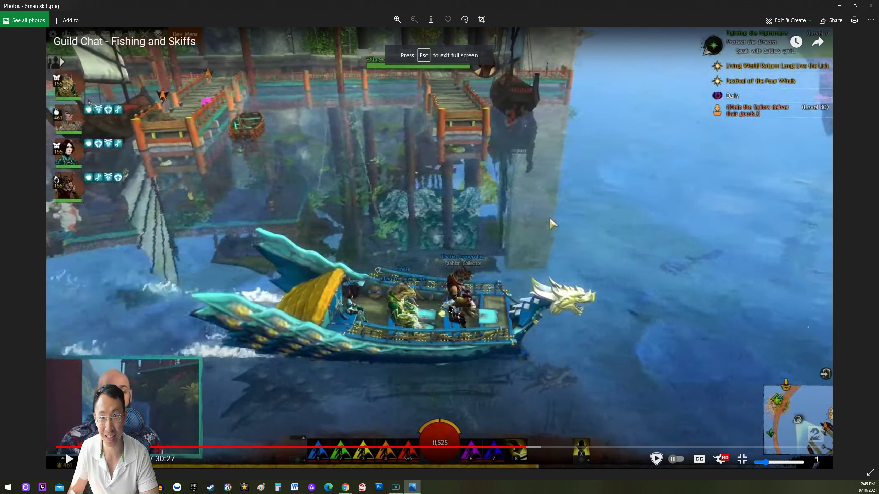
Step: View 'boat.png', then return to 'mastery track.png' via its taskbar thumbnail
{"action": "key", "text": "Right"}
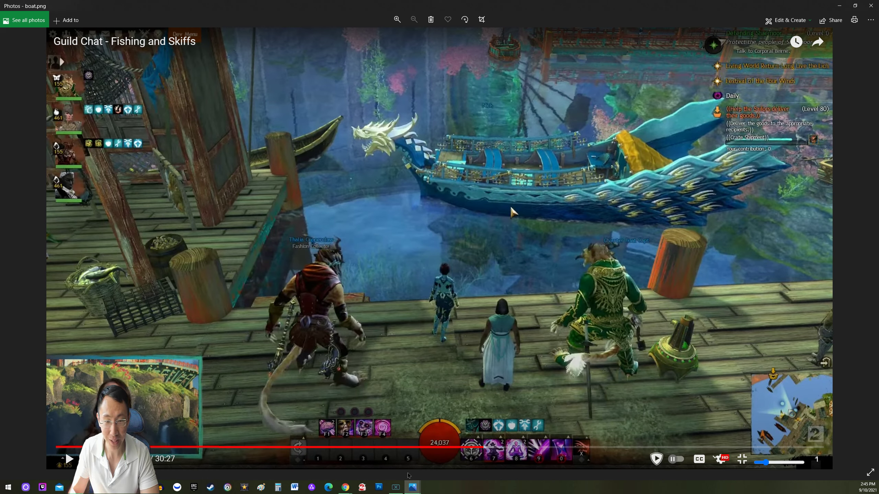
{"action": "left_click", "coordinate": [251, 449]}
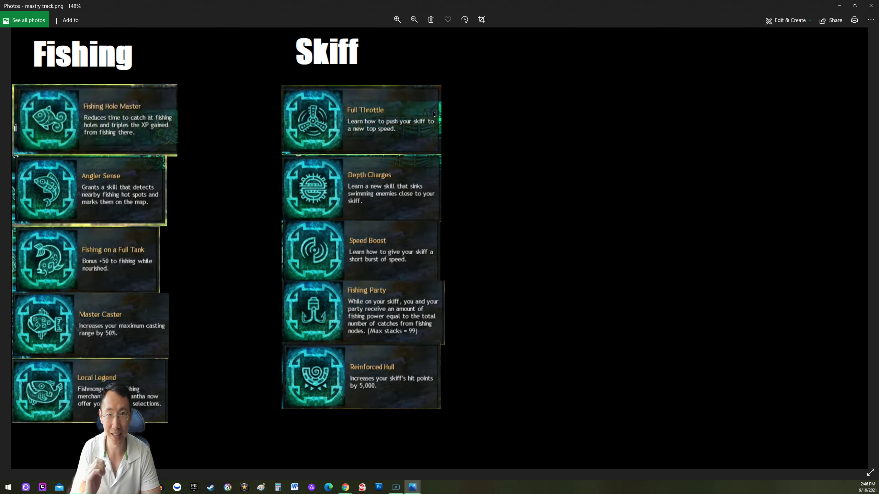
Step: Go back from 'mastery track.png' to '5man skiff.png'
{"action": "key", "text": "Left"}
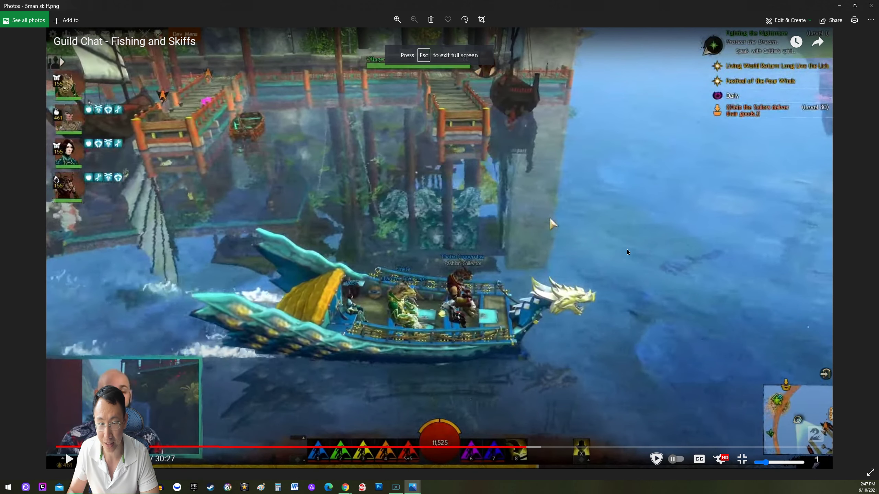
Step: Advance through 'seethrough.png' and on to 'Fishing hole.png'
{"action": "key", "text": "Right"}
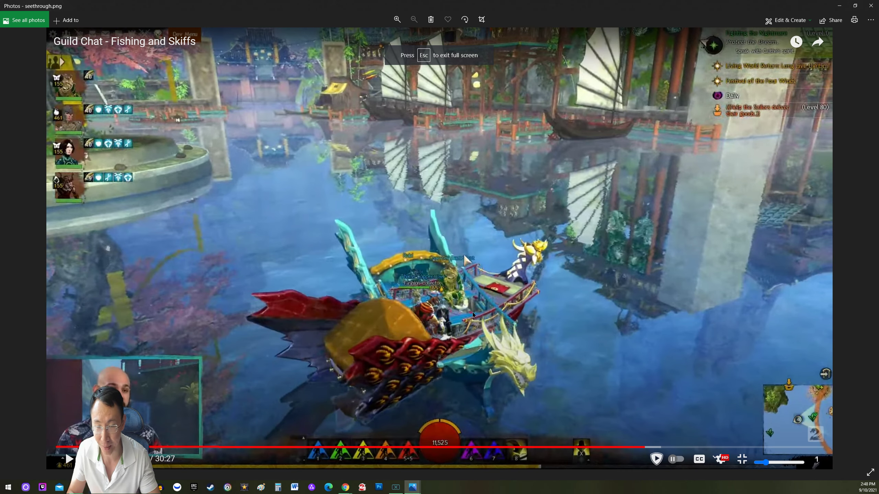
{"action": "key", "text": "Right"}
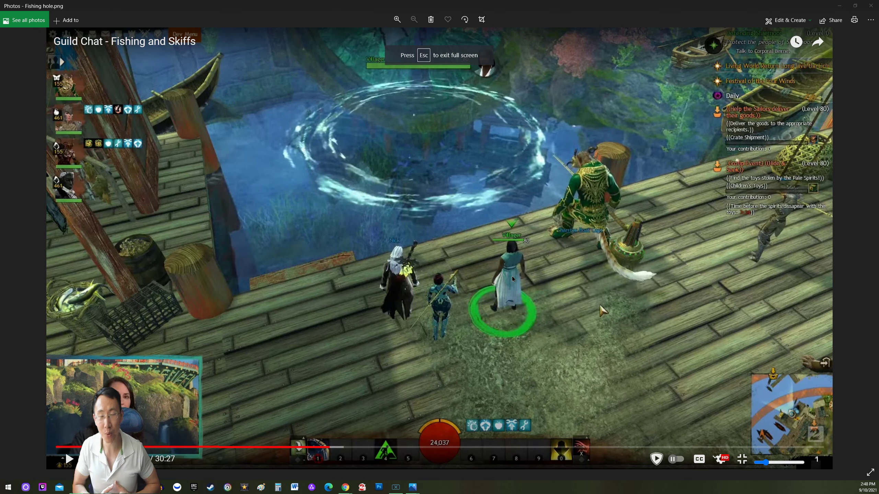